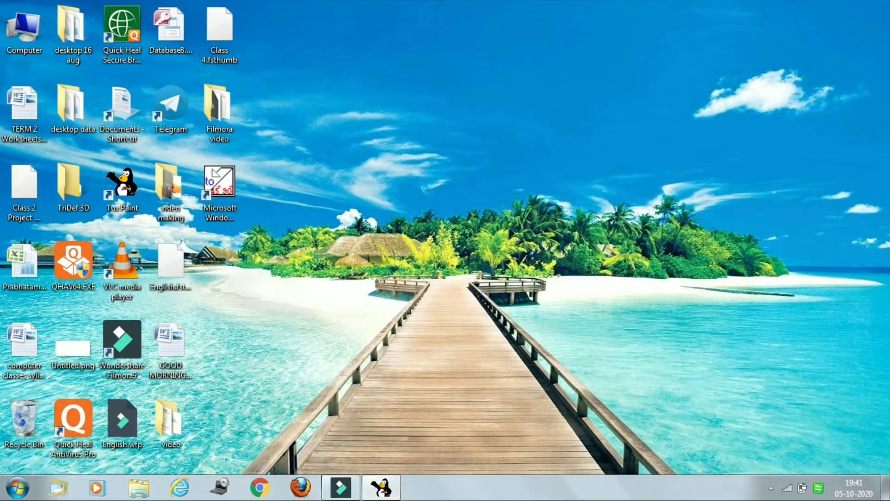
Bring the Tux Paint window to the front from the taskbar
{"action": "left_click", "coordinate": [380, 489]}
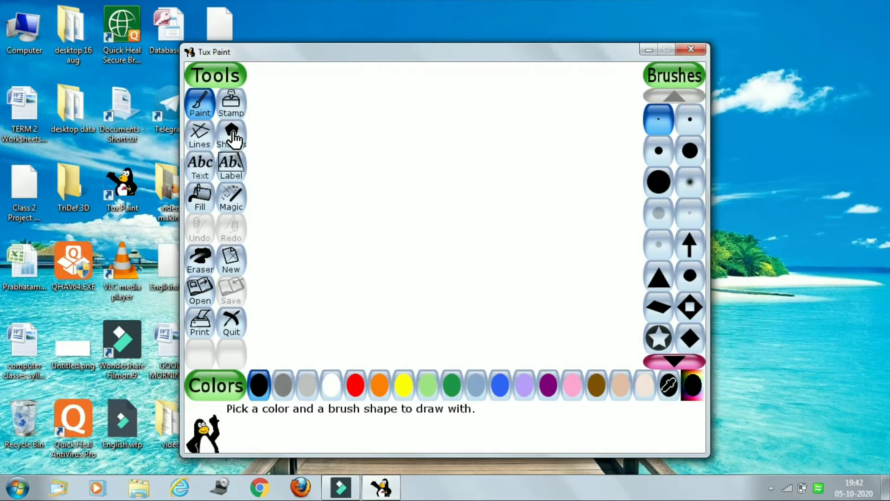
Switch to the Stamp tool to get the set of penguin stamps
{"action": "left_click", "coordinate": [235, 104]}
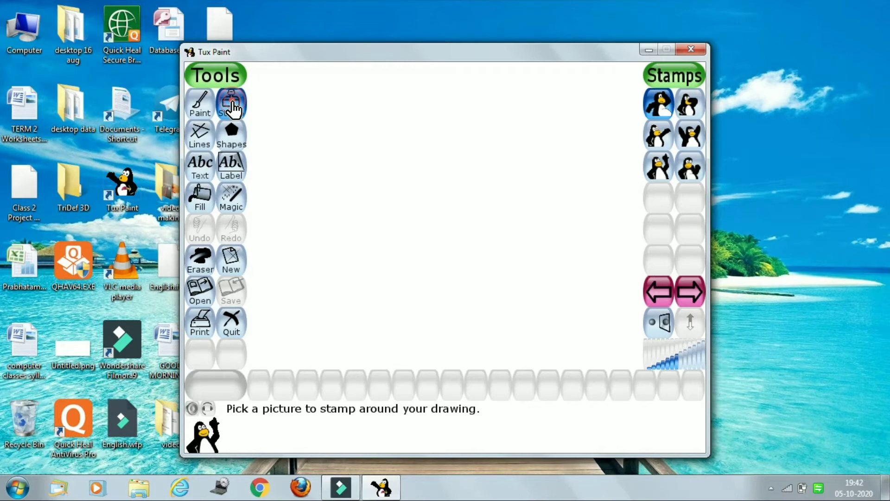
Stamp four small waving penguins and two arms-raised penguins across the upper canvas
{"action": "left_click", "coordinate": [668, 142]}
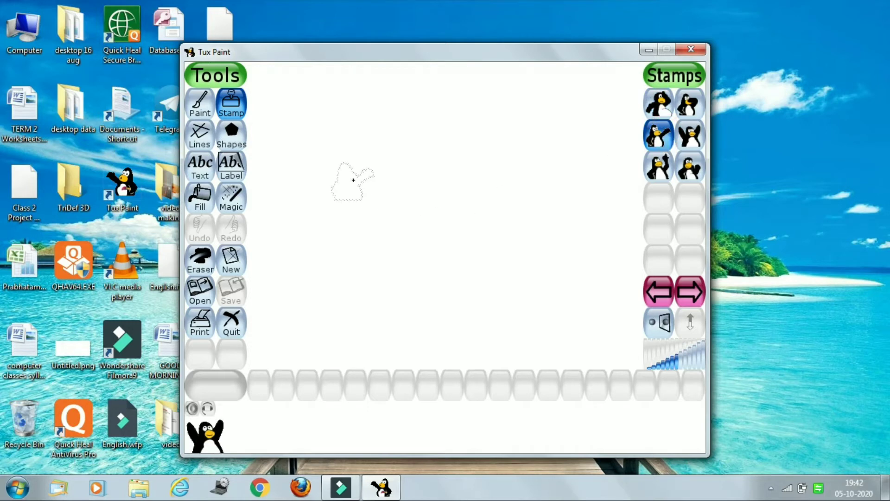
{"action": "left_click", "coordinate": [353, 180]}
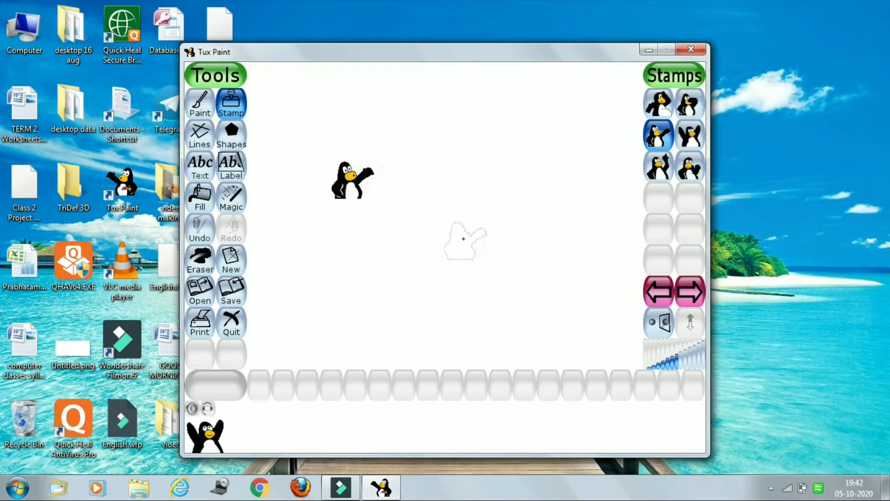
{"action": "left_click", "coordinate": [462, 239]}
{"action": "left_click", "coordinate": [538, 134]}
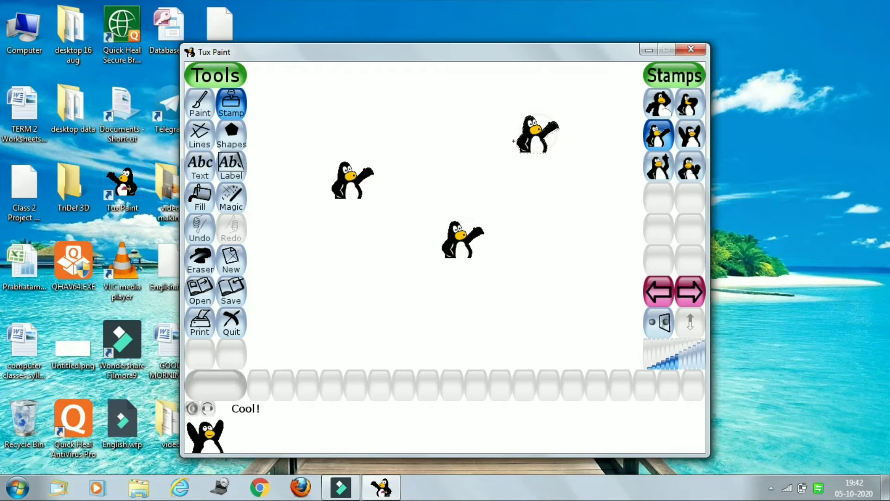
{"action": "left_click", "coordinate": [412, 114]}
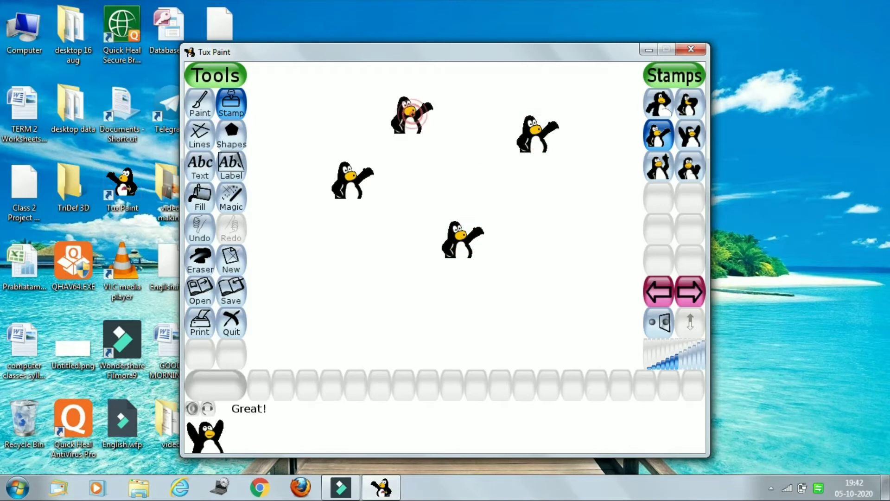
{"action": "left_click", "coordinate": [692, 135]}
{"action": "left_click", "coordinate": [574, 184]}
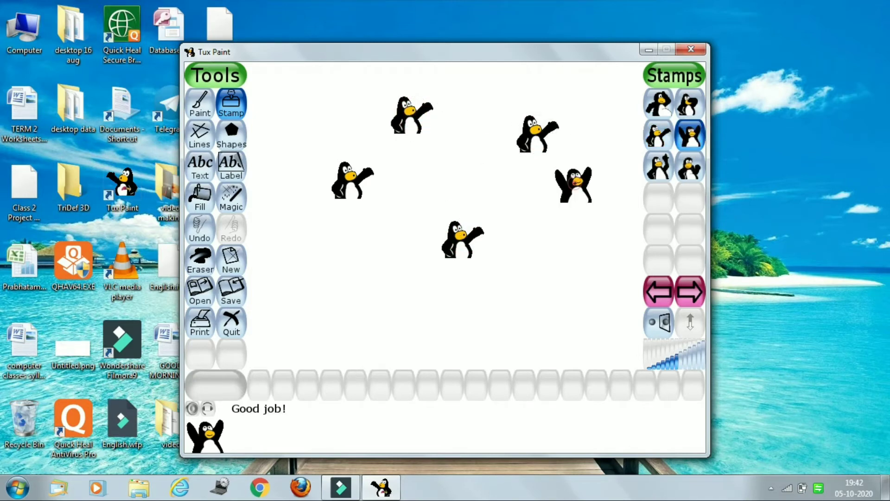
{"action": "left_click", "coordinate": [459, 165]}
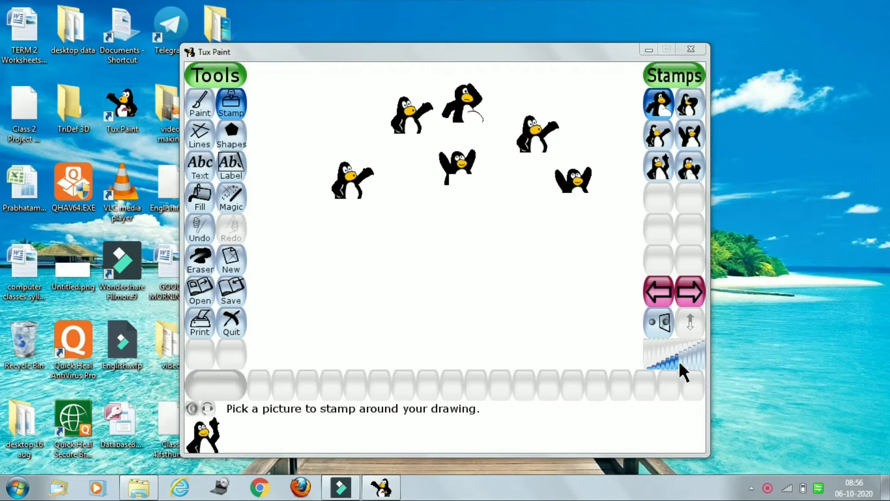
Stamp an enlarged waving penguin at lower left and a mirrored copy facing it on the right
{"action": "left_click", "coordinate": [659, 135]}
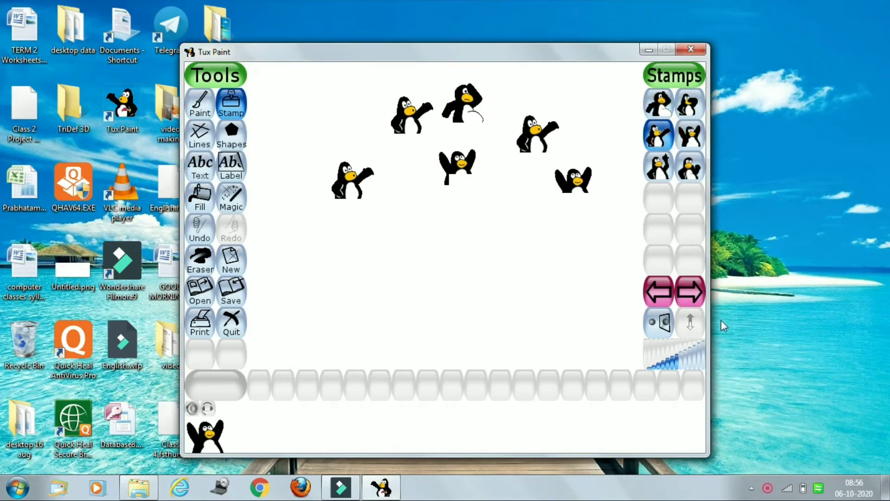
{"action": "left_click", "coordinate": [689, 355]}
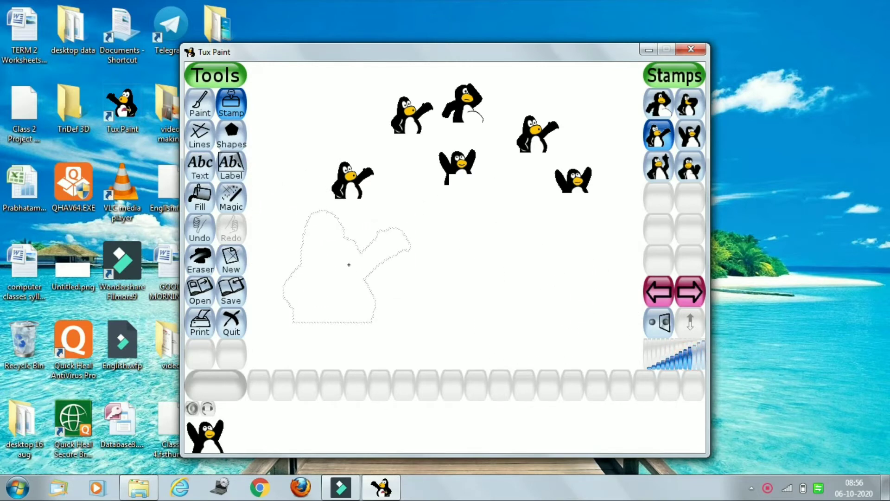
{"action": "left_click", "coordinate": [350, 267]}
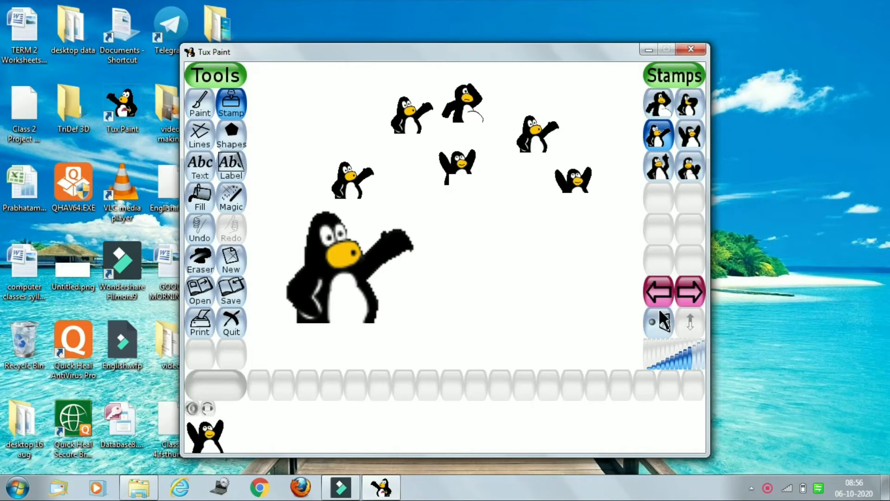
{"action": "left_click", "coordinate": [660, 319]}
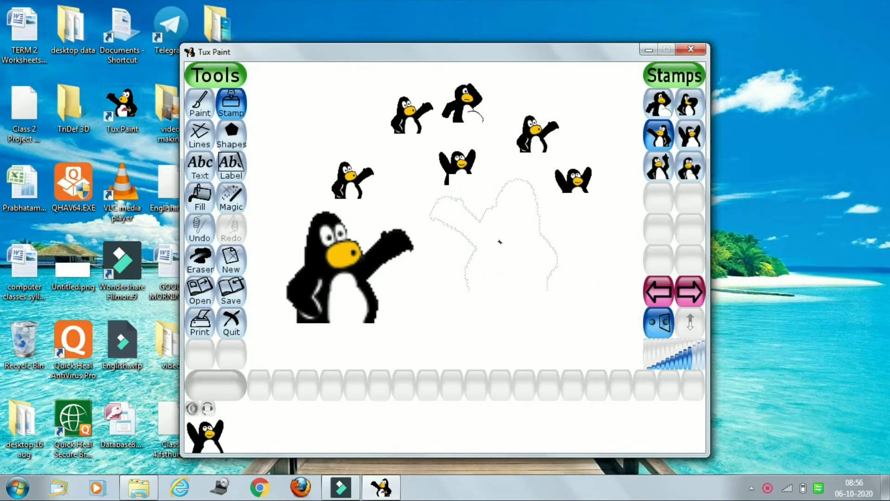
{"action": "left_click", "coordinate": [507, 252]}
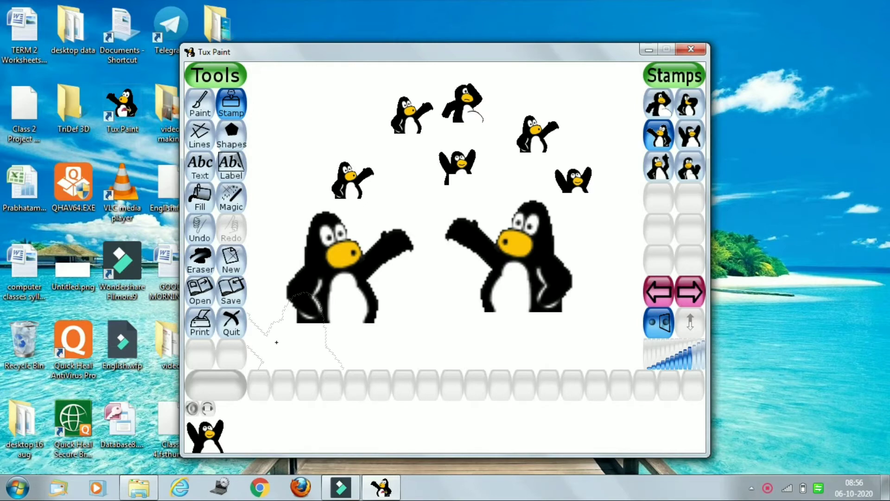
{"action": "left_click", "coordinate": [766, 488]}
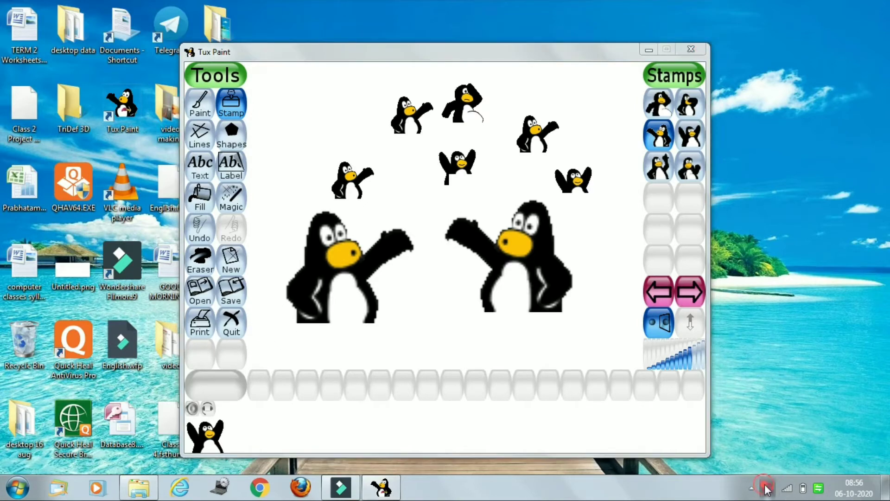
{"action": "right_click", "coordinate": [767, 487]}
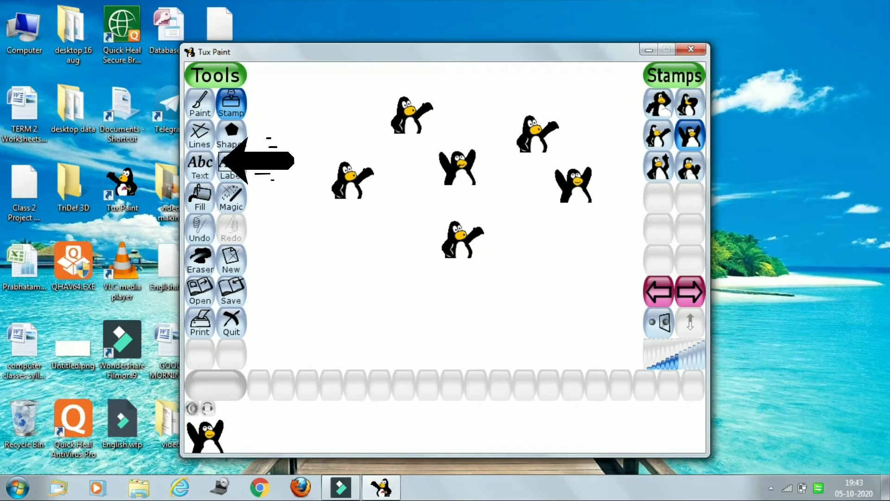
Type 'Carmel Convent' below the penguins, after erasing a first 'Stamp Tool' attempt
{"action": "left_click", "coordinate": [203, 178]}
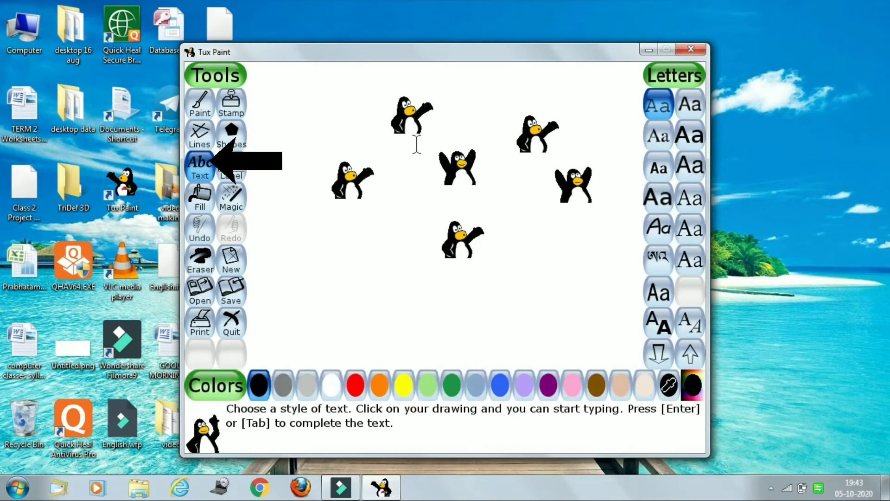
{"action": "left_click", "coordinate": [319, 246]}
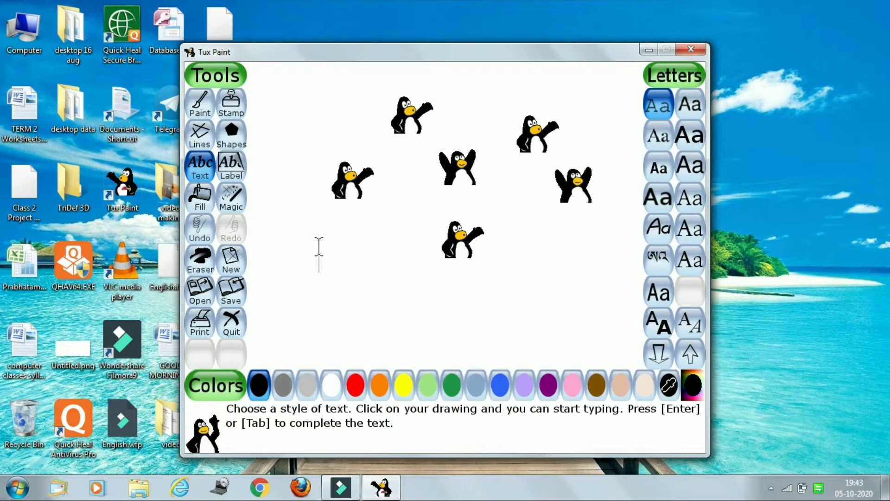
{"action": "type", "text": "Sta"}
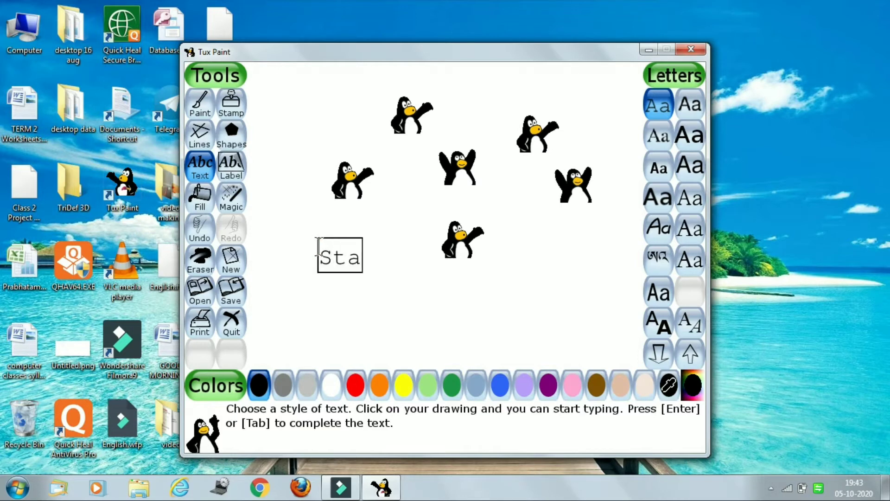
{"action": "type", "text": "mp T"}
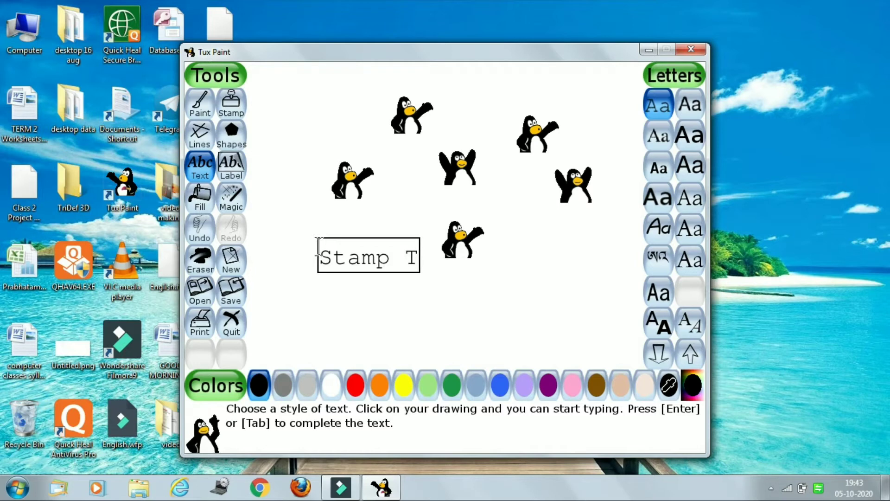
{"action": "type", "text": "ool"}
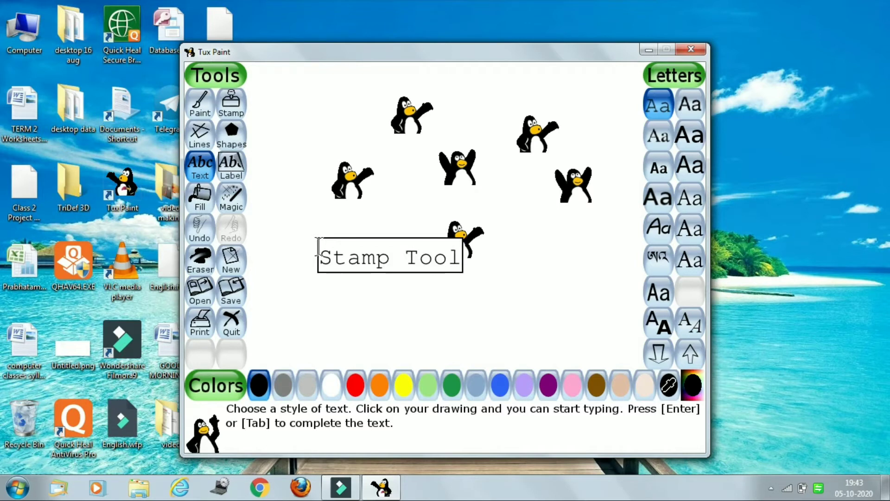
{"action": "key", "text": "BackSpace"}
{"action": "key", "text": "BackSpace"}
{"action": "key", "text": "BackSpace"}
{"action": "key", "text": "BackSpace"}
{"action": "key", "text": "BackSpace"}
{"action": "key", "text": "BackSpace"}
{"action": "key", "text": "BackSpace"}
{"action": "key", "text": "BackSpace"}
{"action": "key", "text": "BackSpace"}
{"action": "key", "text": "BackSpace"}
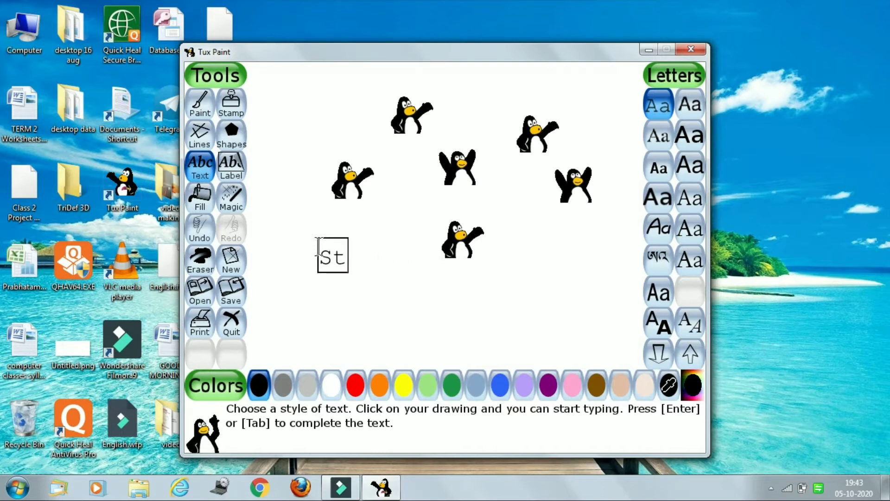
{"action": "left_click", "coordinate": [319, 245]}
{"action": "type", "text": "Carme"}
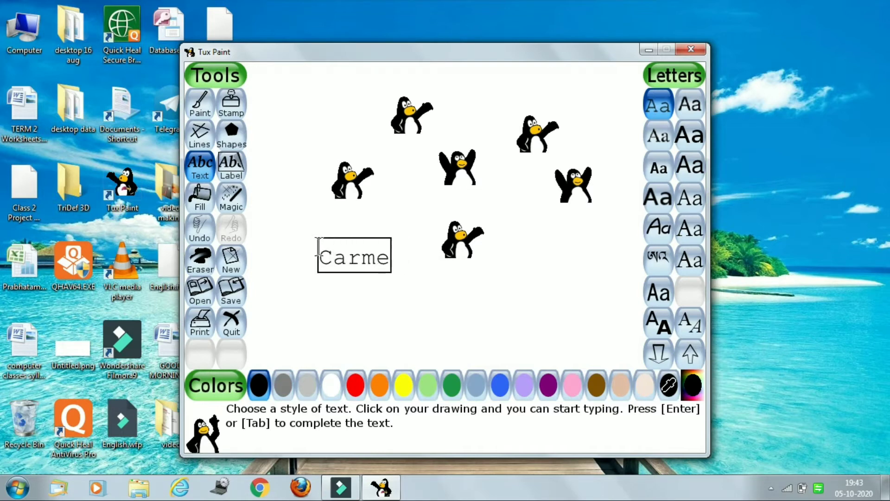
{"action": "type", "text": "l C"}
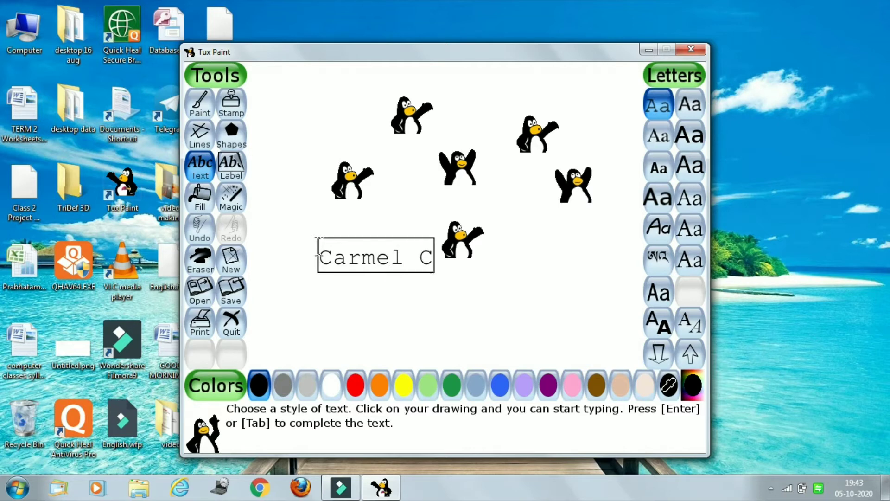
{"action": "type", "text": "onve"}
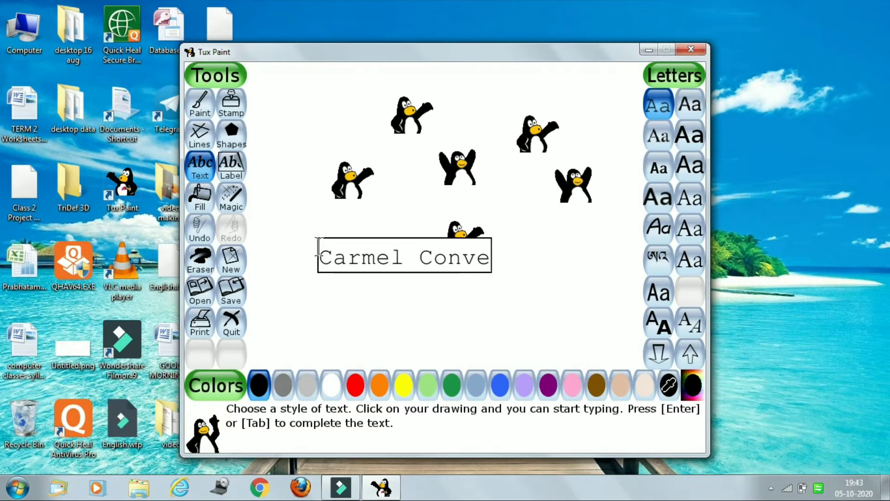
{"action": "type", "text": "nt"}
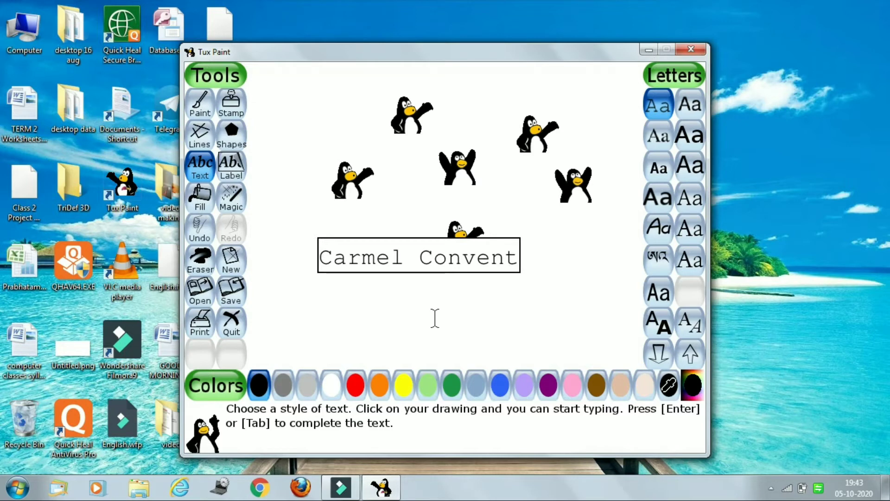
Move the Carmel text right and down, trying dark green, blue and yellow before settling on orange
{"action": "left_click", "coordinate": [514, 249]}
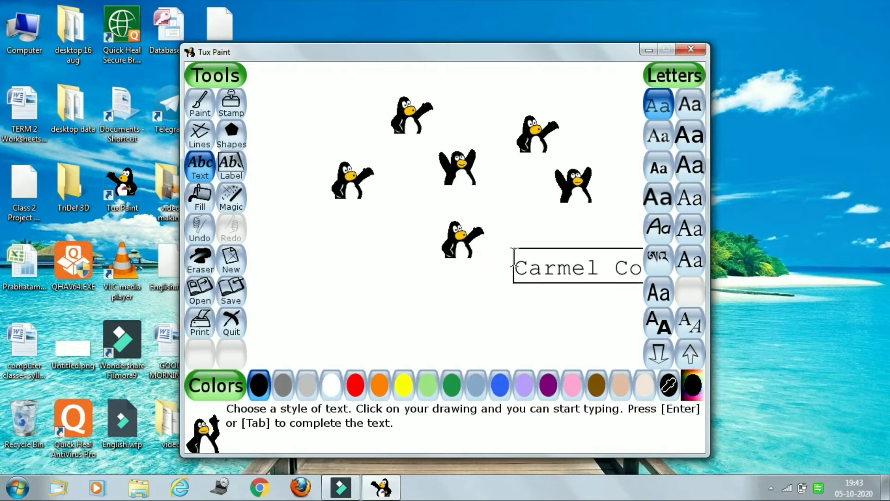
{"action": "left_click", "coordinate": [537, 260]}
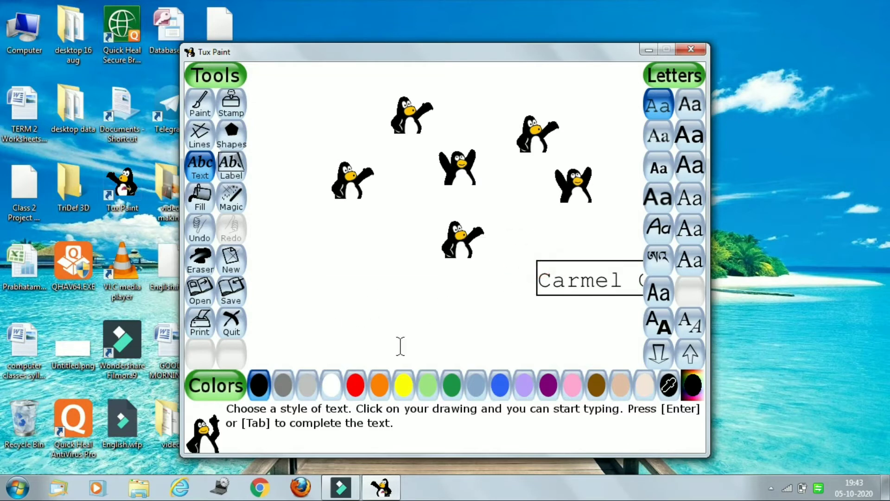
{"action": "left_click", "coordinate": [452, 394]}
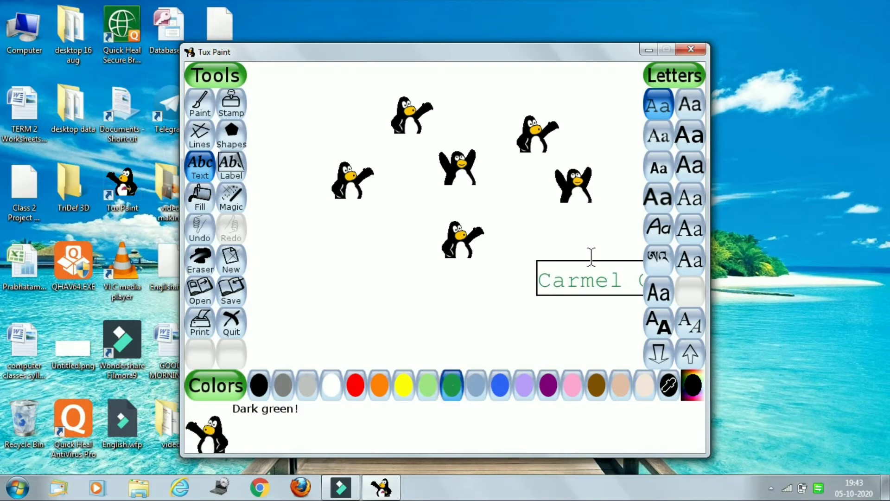
{"action": "left_click", "coordinate": [548, 267]}
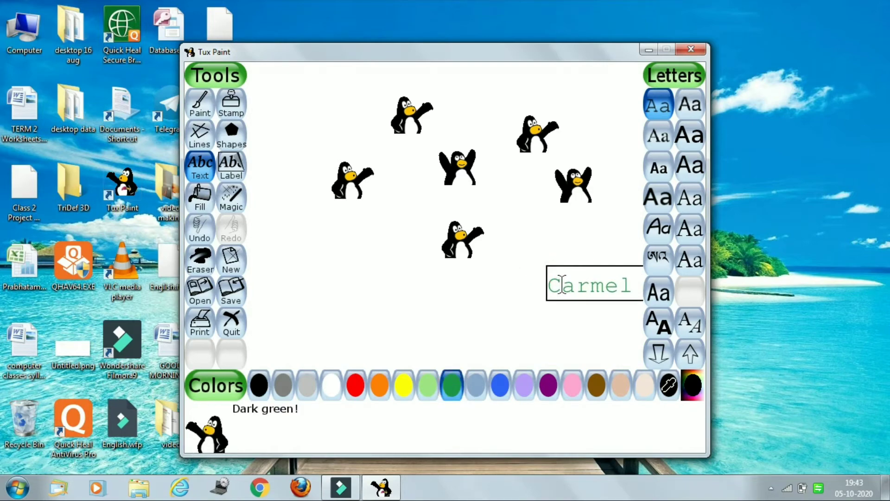
{"action": "left_click", "coordinate": [560, 276]}
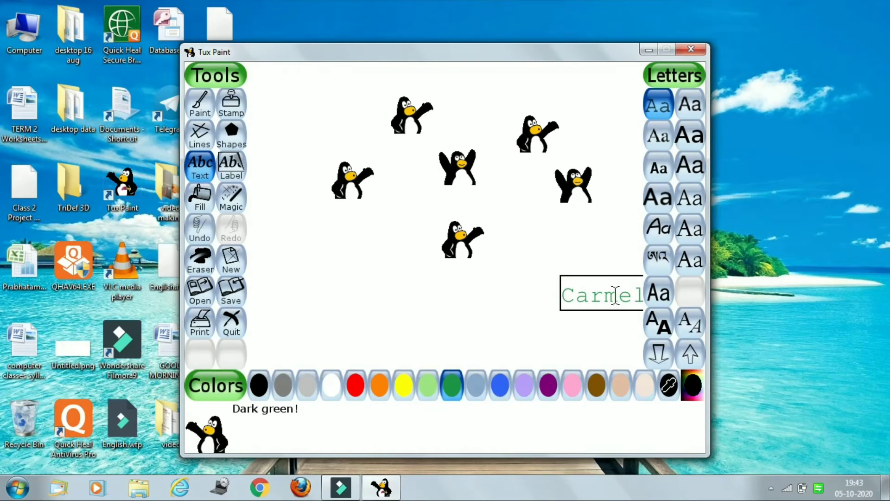
{"action": "left_click", "coordinate": [496, 393]}
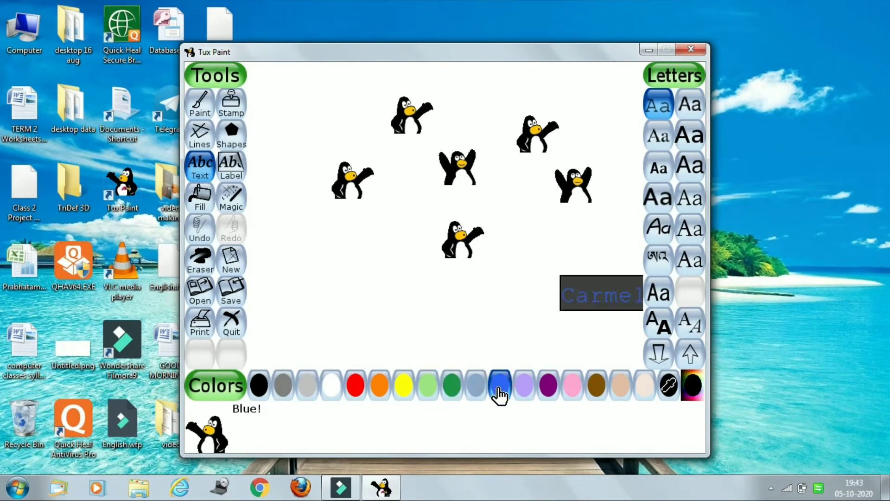
{"action": "left_click", "coordinate": [403, 390]}
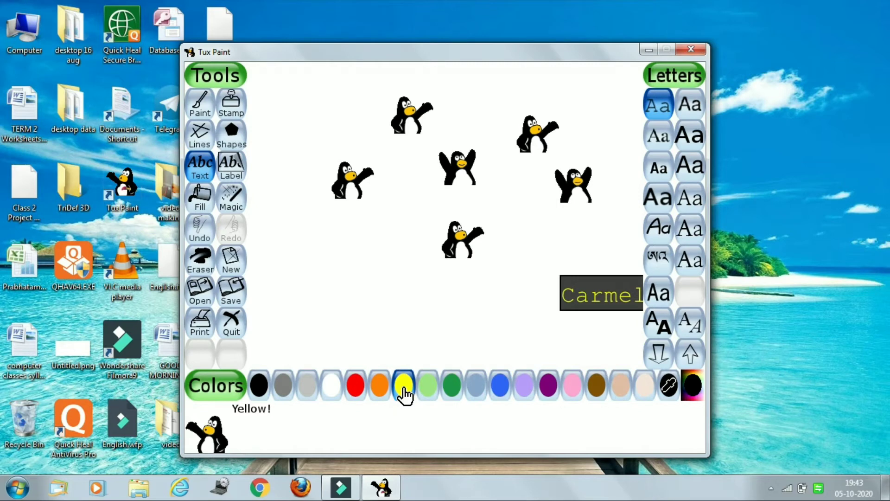
{"action": "left_click", "coordinate": [376, 394]}
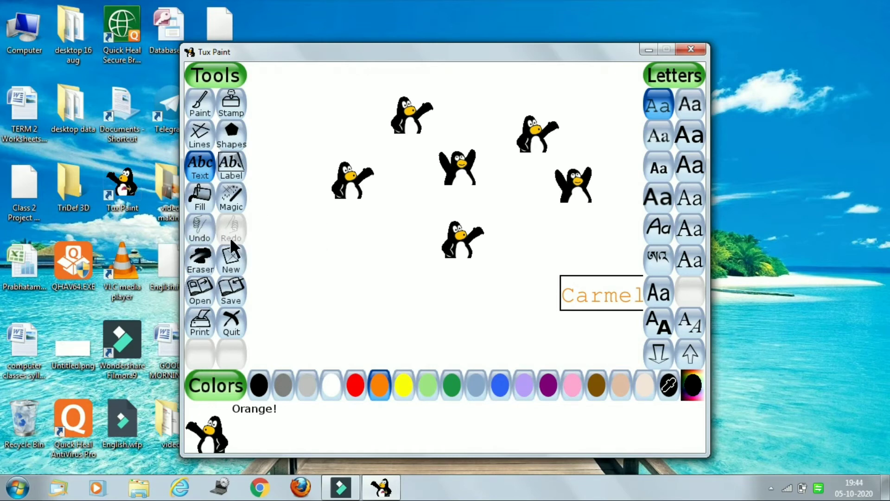
{"action": "left_click", "coordinate": [197, 238]}
{"action": "left_click", "coordinate": [198, 239]}
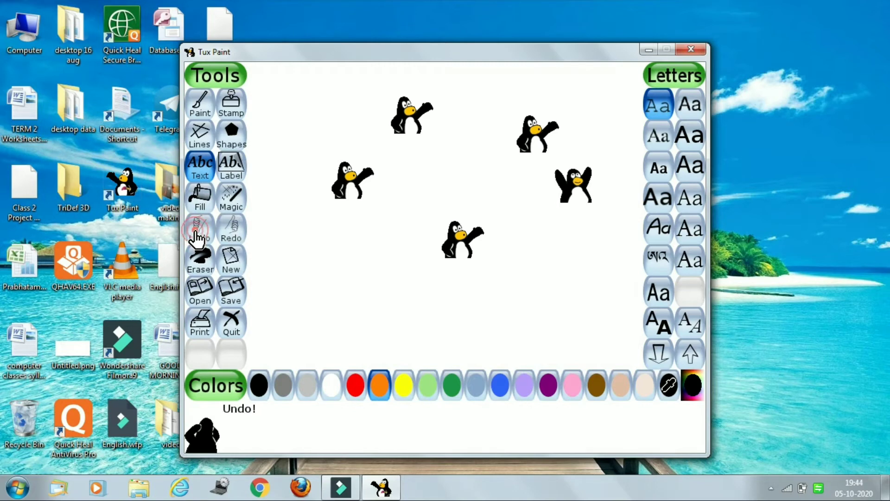
{"action": "left_click", "coordinate": [197, 239]}
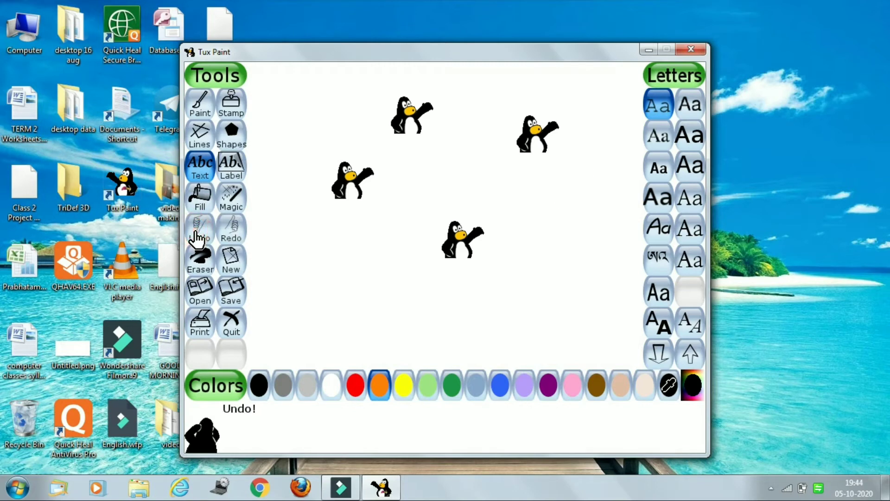
{"action": "left_click", "coordinate": [238, 237]}
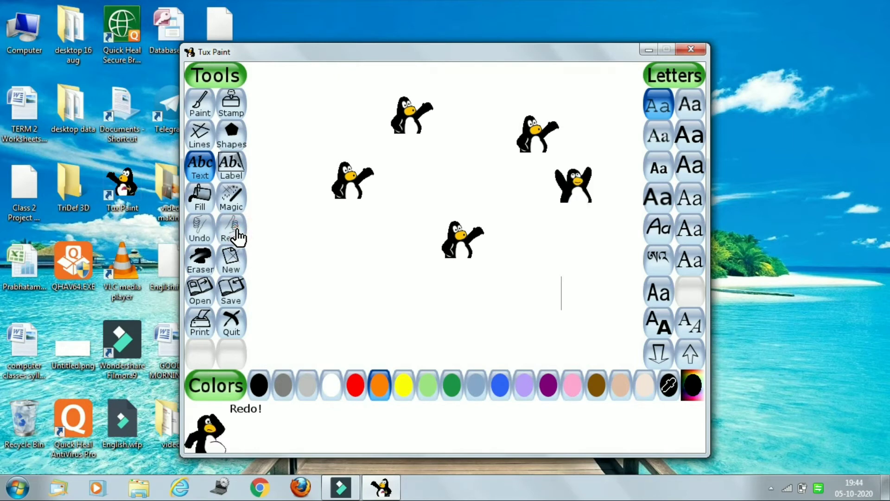
{"action": "left_click", "coordinate": [238, 237]}
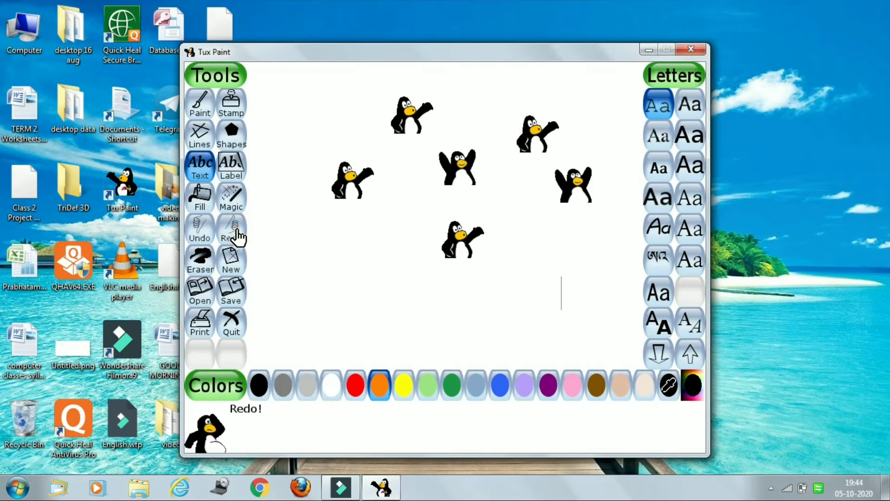
{"action": "left_click", "coordinate": [238, 238]}
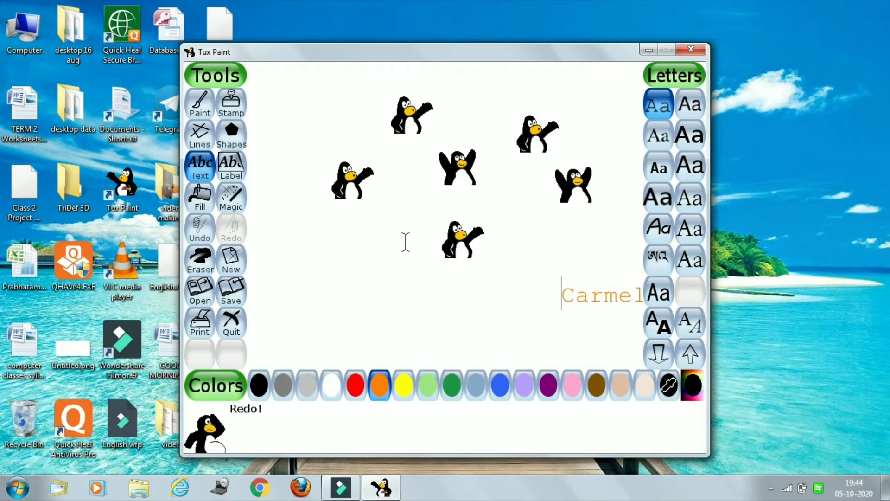
Save the penguin drawing, browse the saved pictures, and begin a new drawing
{"action": "left_click", "coordinate": [227, 295]}
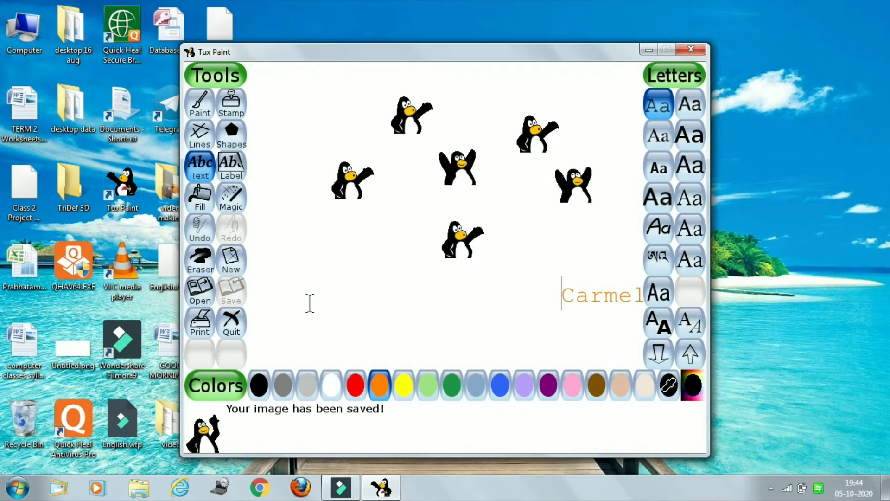
{"action": "left_click", "coordinate": [202, 292]}
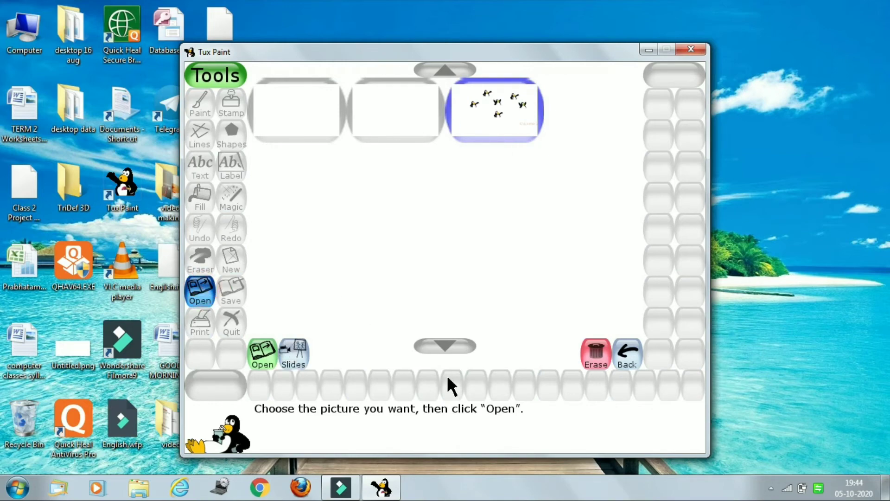
{"action": "left_click", "coordinate": [631, 365]}
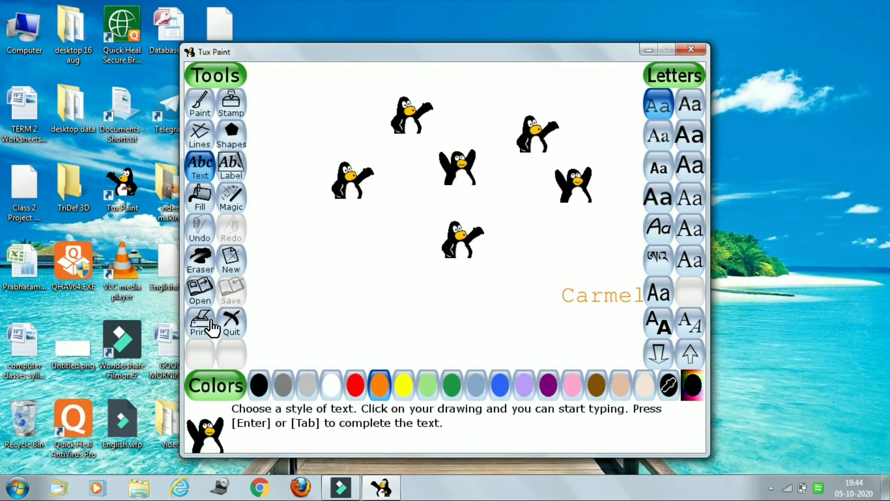
{"action": "left_click", "coordinate": [228, 253]}
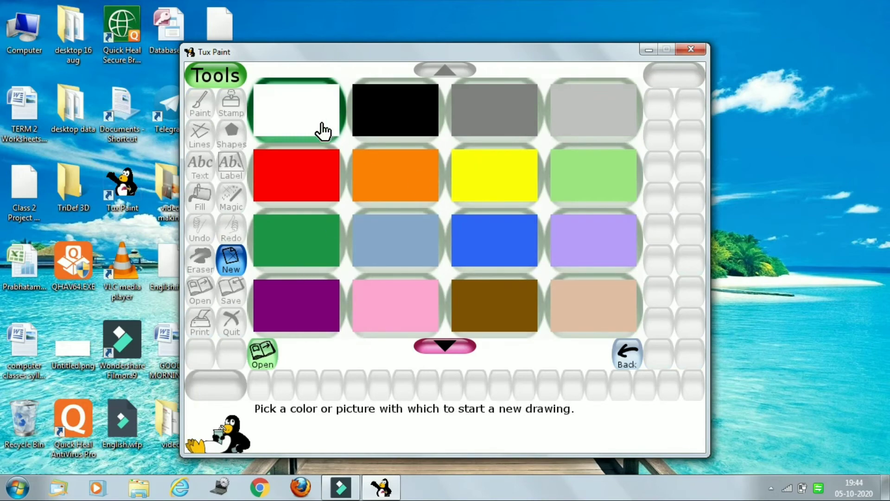
Open a plain white canvas and set dark green as the painting colour with the Paint tool
{"action": "left_click", "coordinate": [319, 128]}
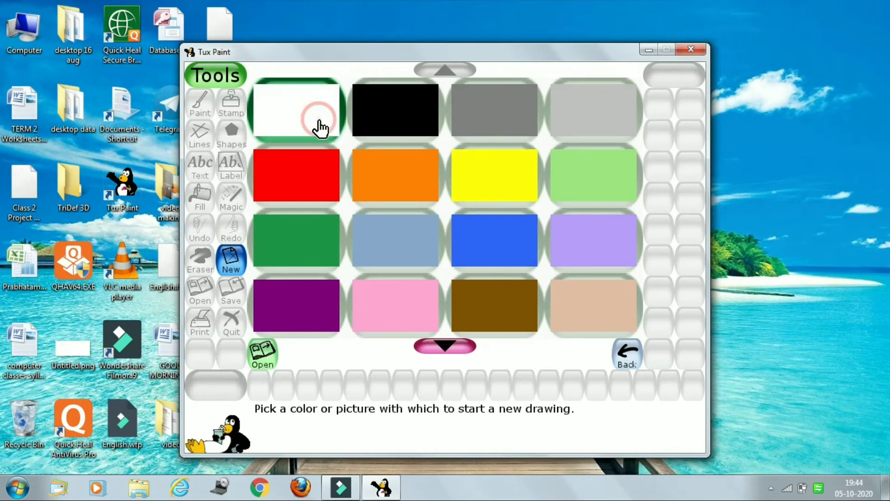
{"action": "left_click", "coordinate": [319, 127]}
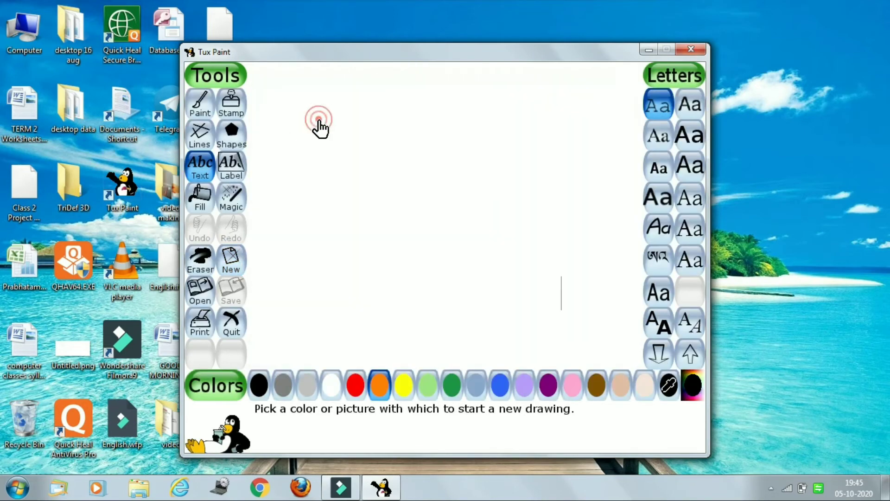
{"action": "left_click", "coordinate": [456, 391]}
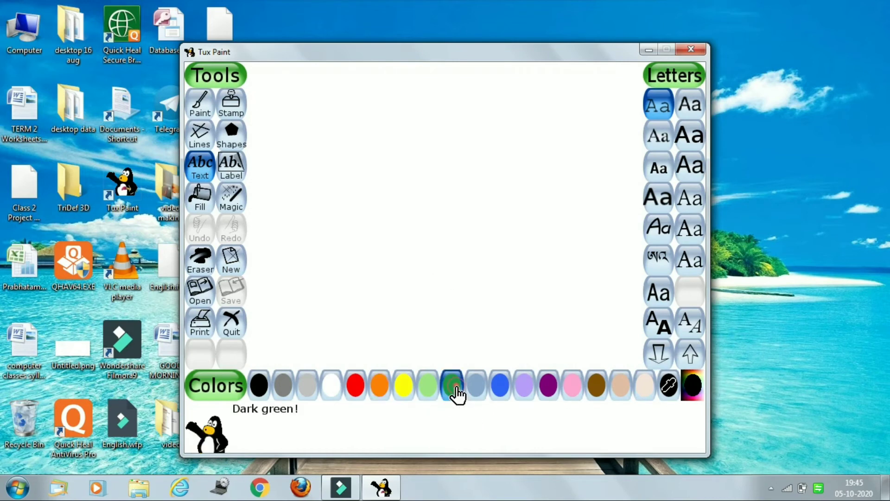
{"action": "left_click", "coordinate": [355, 227]}
{"action": "left_click", "coordinate": [371, 245]}
{"action": "left_click", "coordinate": [199, 104]}
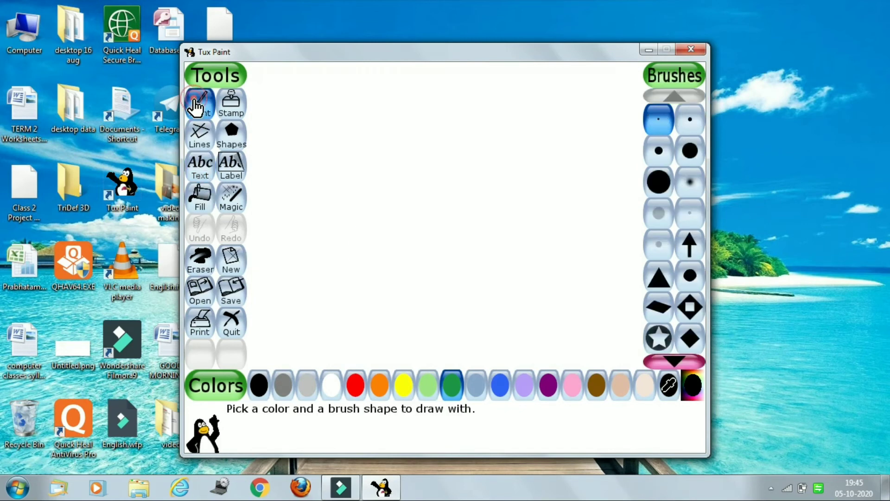
Brush the tree's two trunk sides and a sweeping crown stroke in green
{"action": "mouse_move", "coordinate": [346, 240]}
{"action": "left_mouse_down"}
{"action": "mouse_move", "coordinate": [367, 295]}
{"action": "mouse_move", "coordinate": [343, 341]}
{"action": "left_mouse_up"}
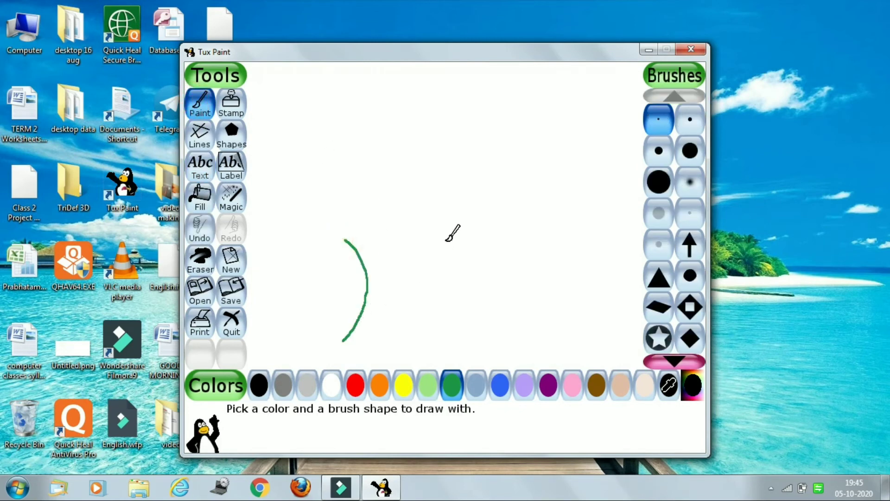
{"action": "mouse_move", "coordinate": [431, 241]}
{"action": "left_mouse_down"}
{"action": "mouse_move", "coordinate": [420, 286]}
{"action": "mouse_move", "coordinate": [445, 320]}
{"action": "left_mouse_up"}
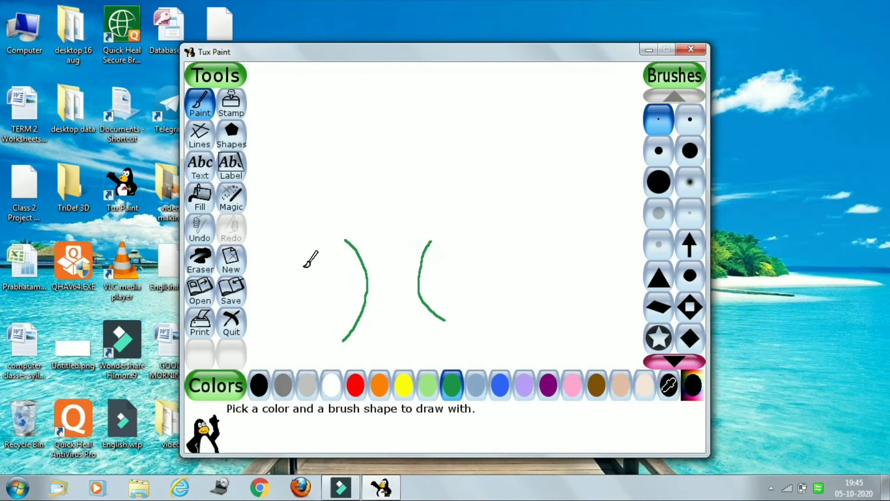
{"action": "mouse_move", "coordinate": [347, 253]}
{"action": "left_mouse_down"}
{"action": "mouse_move", "coordinate": [300, 227]}
{"action": "mouse_move", "coordinate": [363, 186]}
{"action": "mouse_move", "coordinate": [388, 185]}
{"action": "mouse_move", "coordinate": [441, 207]}
{"action": "mouse_move", "coordinate": [442, 220]}
{"action": "mouse_move", "coordinate": [473, 254]}
{"action": "mouse_move", "coordinate": [454, 263]}
{"action": "mouse_move", "coordinate": [423, 258]}
{"action": "mouse_move", "coordinate": [260, 172]}
{"action": "left_mouse_up"}
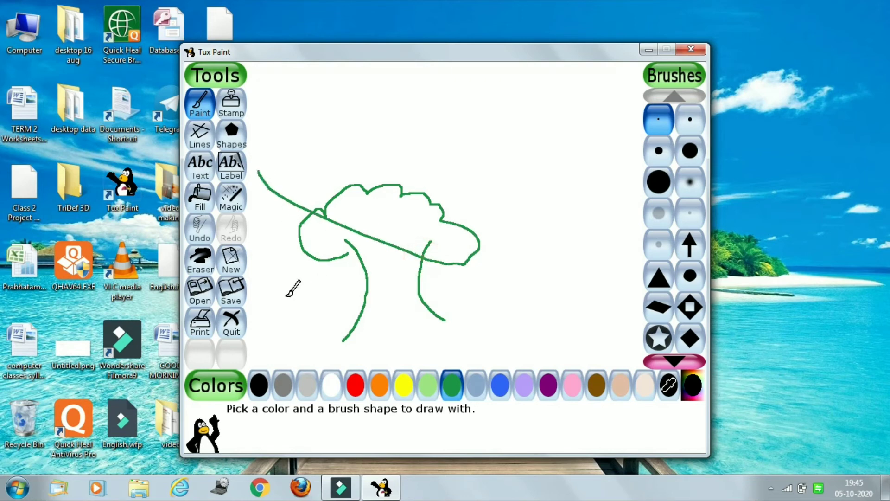
{"action": "left_click", "coordinate": [234, 199]}
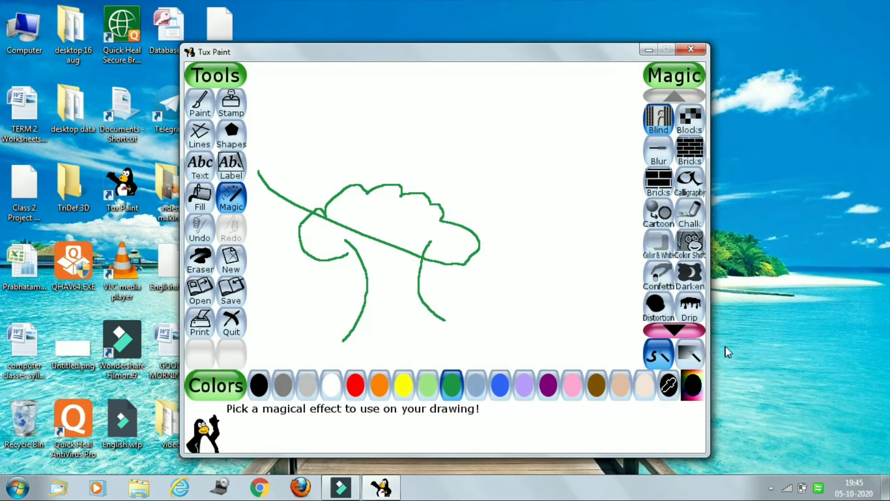
Lay a small-bricks trail across the top of the canvas and test Blur on two spots
{"action": "left_click", "coordinate": [703, 158]}
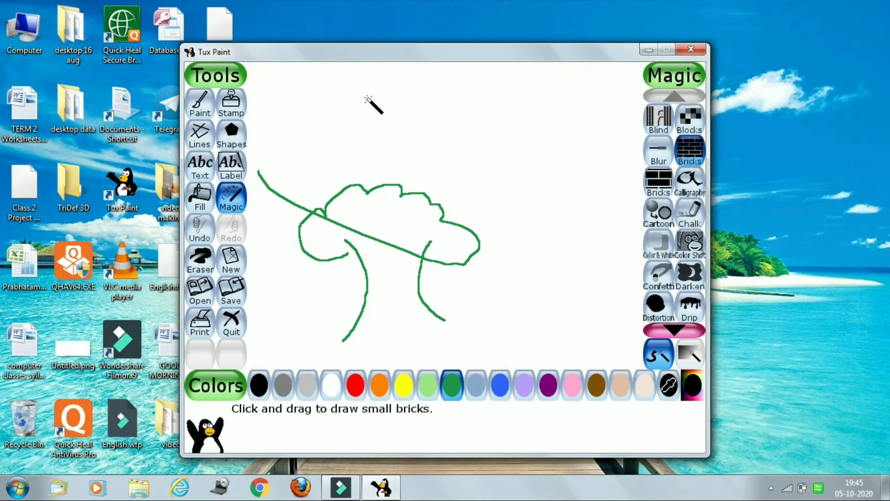
{"action": "mouse_move", "coordinate": [374, 88]}
{"action": "left_mouse_down"}
{"action": "mouse_move", "coordinate": [478, 85]}
{"action": "mouse_move", "coordinate": [425, 120]}
{"action": "mouse_move", "coordinate": [503, 124]}
{"action": "mouse_move", "coordinate": [493, 136]}
{"action": "mouse_move", "coordinate": [511, 173]}
{"action": "mouse_move", "coordinate": [512, 217]}
{"action": "left_mouse_up"}
{"action": "left_click", "coordinate": [661, 154]}
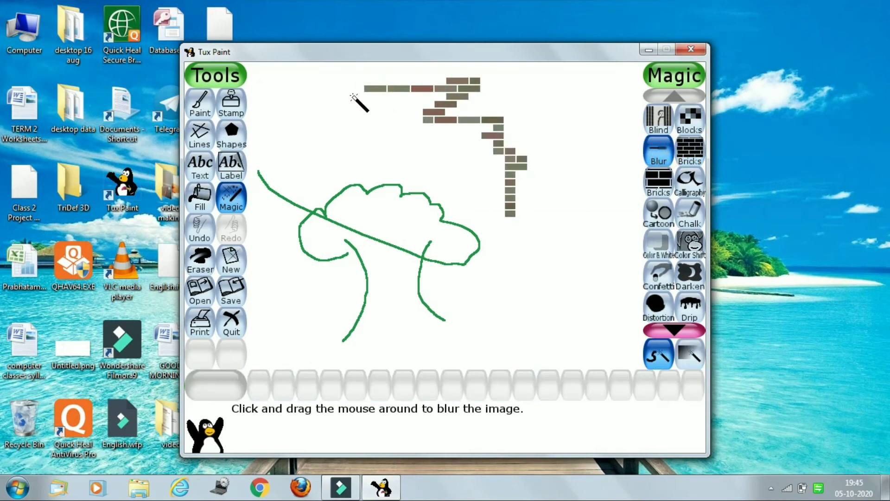
{"action": "scroll", "coordinate": [345, 92], "scroll_direction": "down", "scroll_amount": 4}
{"action": "scroll", "coordinate": [345, 92], "scroll_direction": "down", "scroll_amount": 6}
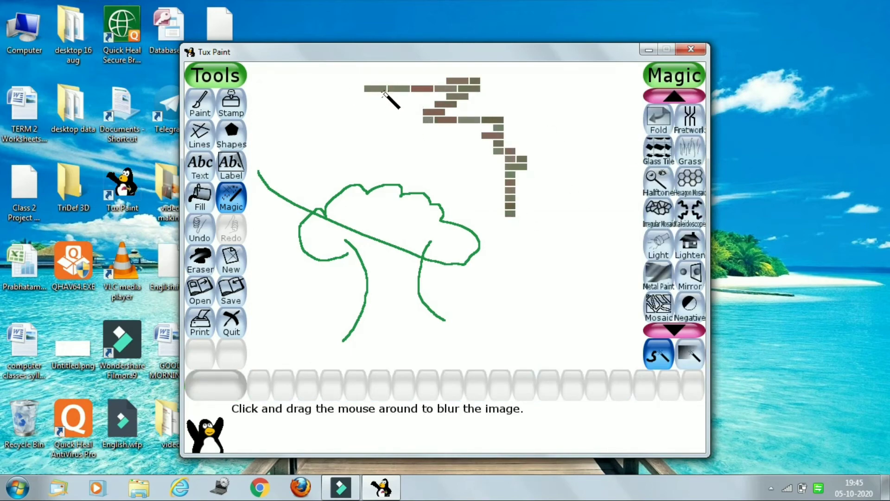
{"action": "left_click", "coordinate": [377, 130]}
{"action": "left_click", "coordinate": [544, 135]}
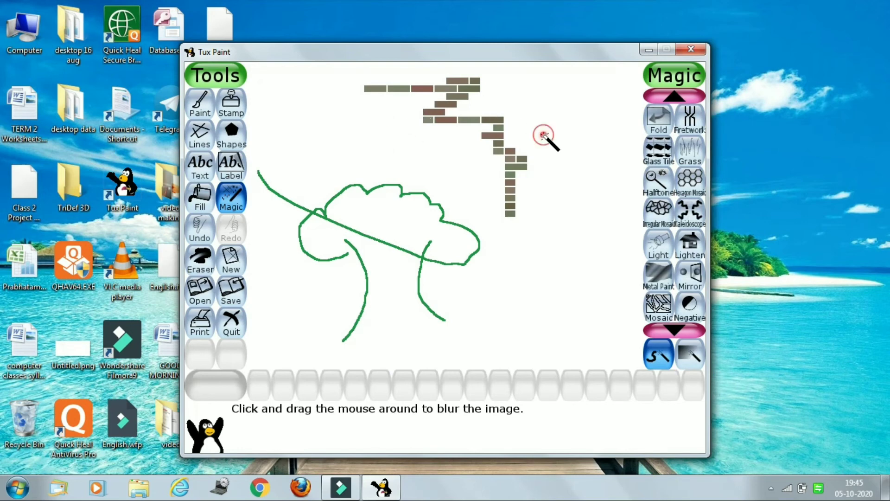
Grow four grass patches beneath the tree and save the drawing
{"action": "left_click", "coordinate": [690, 150]}
{"action": "left_click", "coordinate": [333, 329]}
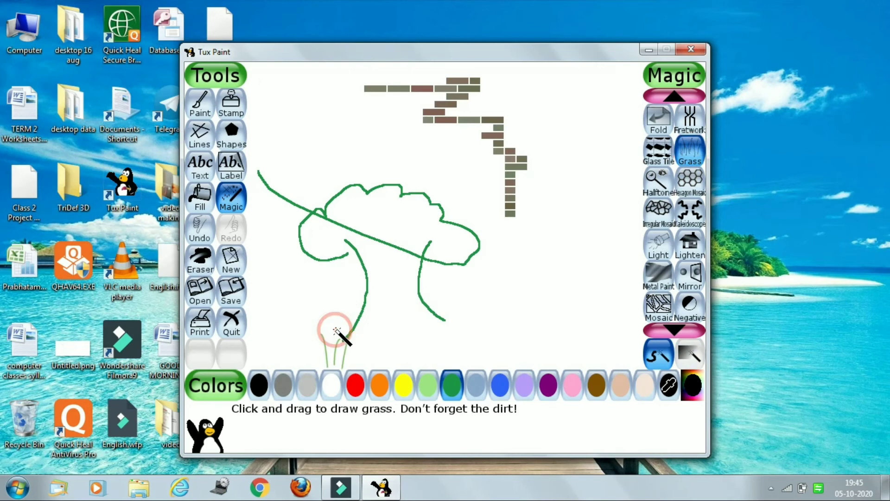
{"action": "left_click", "coordinate": [399, 327]}
{"action": "left_click", "coordinate": [499, 343]}
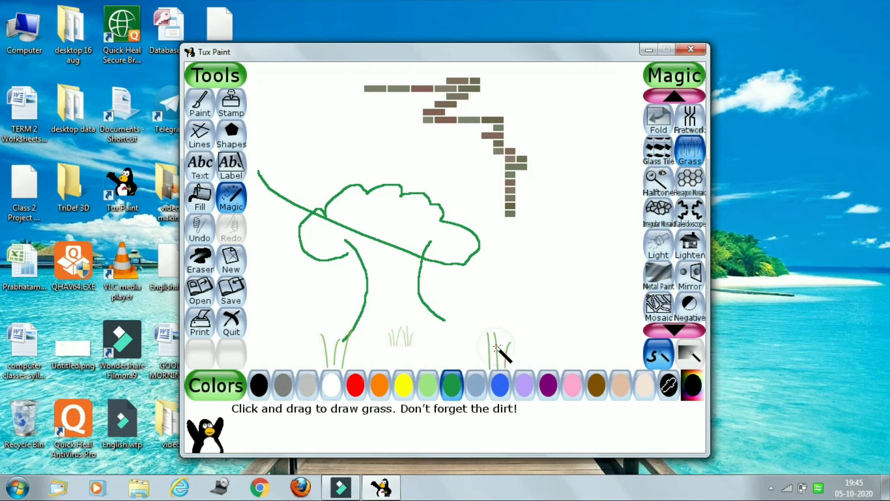
{"action": "left_click", "coordinate": [478, 329]}
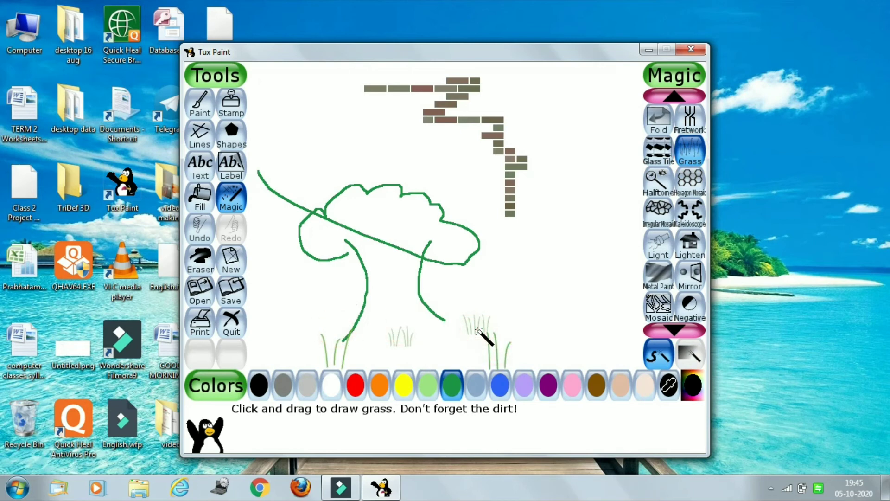
{"action": "left_click", "coordinate": [237, 296]}
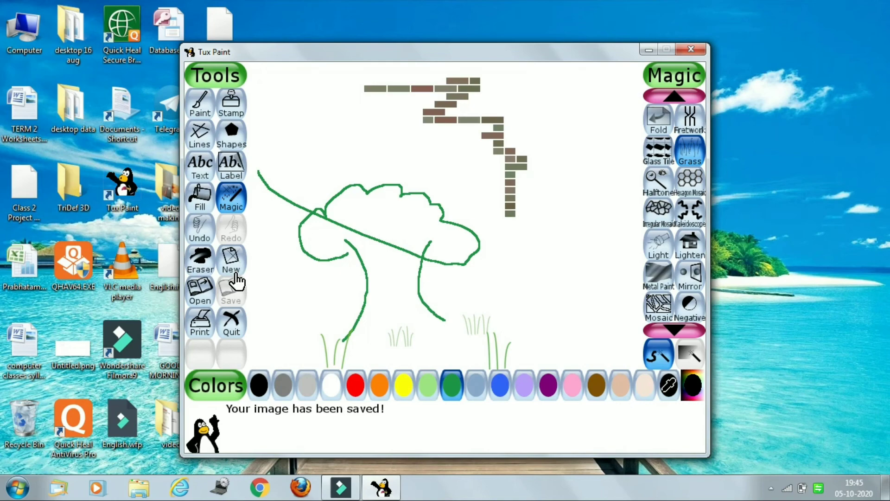
Load the saved tree drawing, then play the saved pictures as a slideshow from Slides
{"action": "left_click", "coordinate": [202, 297]}
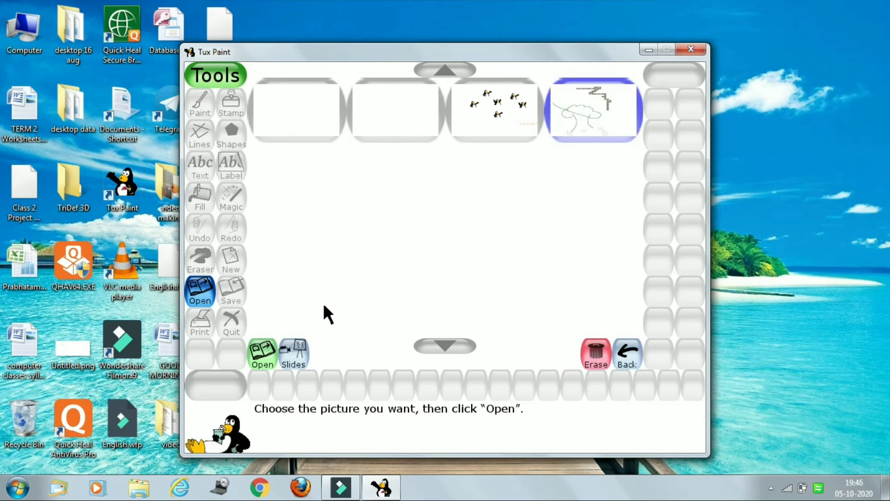
{"action": "left_click", "coordinate": [262, 357]}
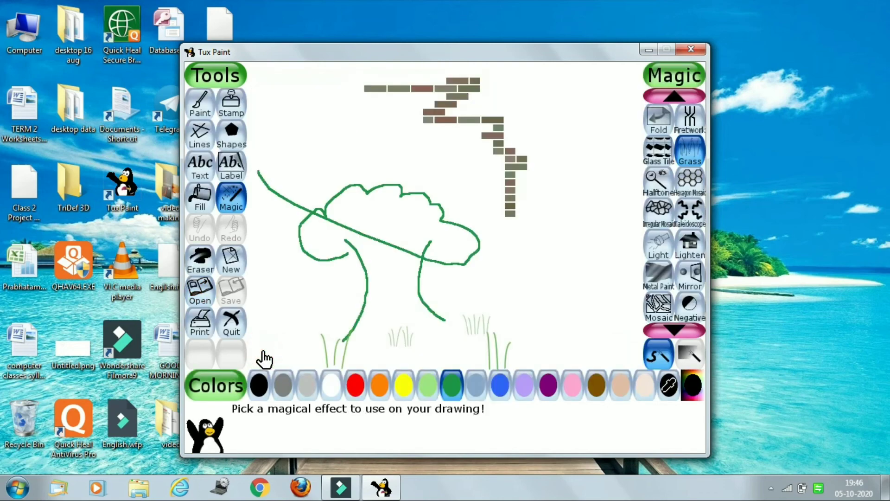
{"action": "left_click", "coordinate": [204, 296]}
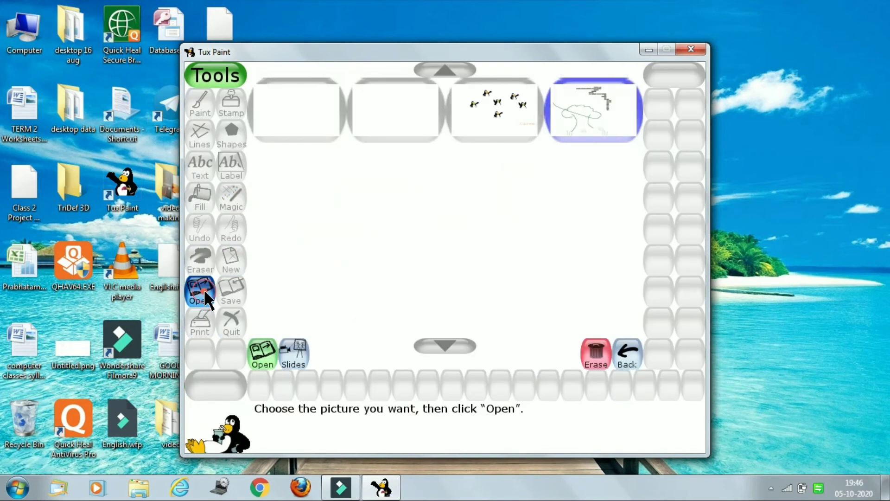
{"action": "left_click", "coordinate": [295, 357]}
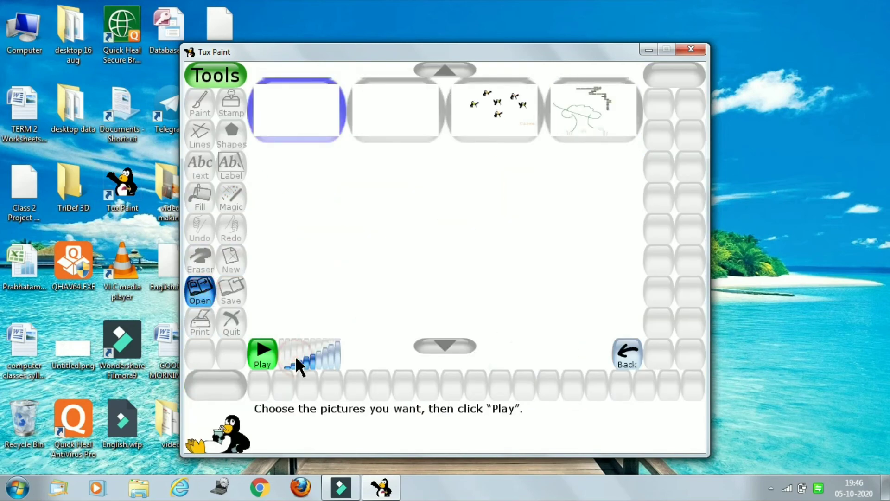
{"action": "left_click", "coordinate": [265, 353]}
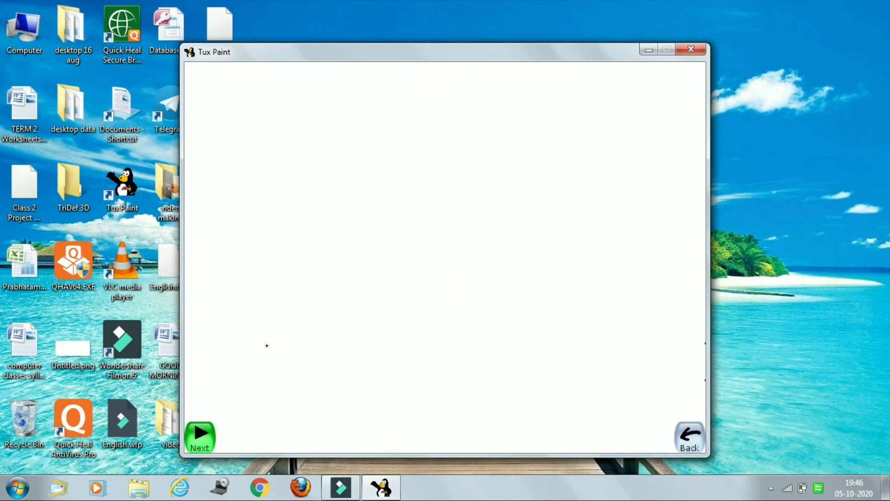